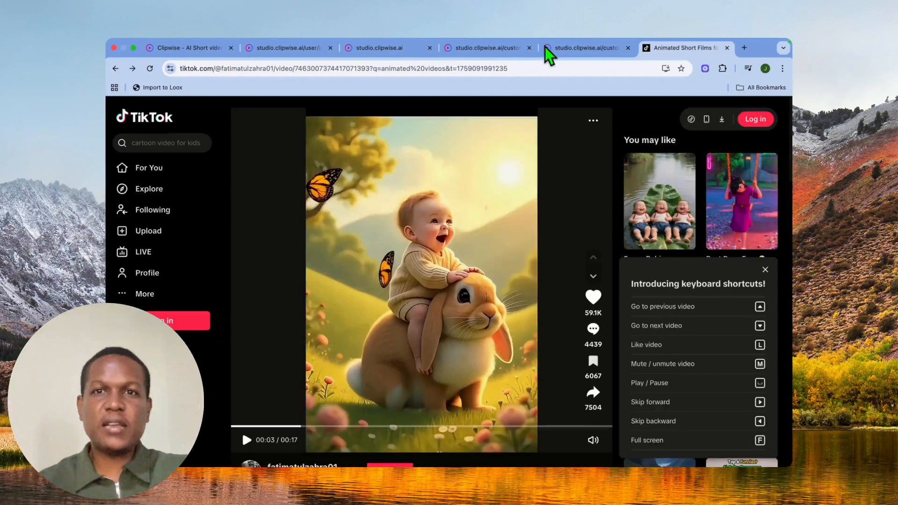
Play the preview of the Jamaican Blue Mountain coffee video and look over the Clipwise home page
{"action": "left_click", "coordinate": [655, 385]}
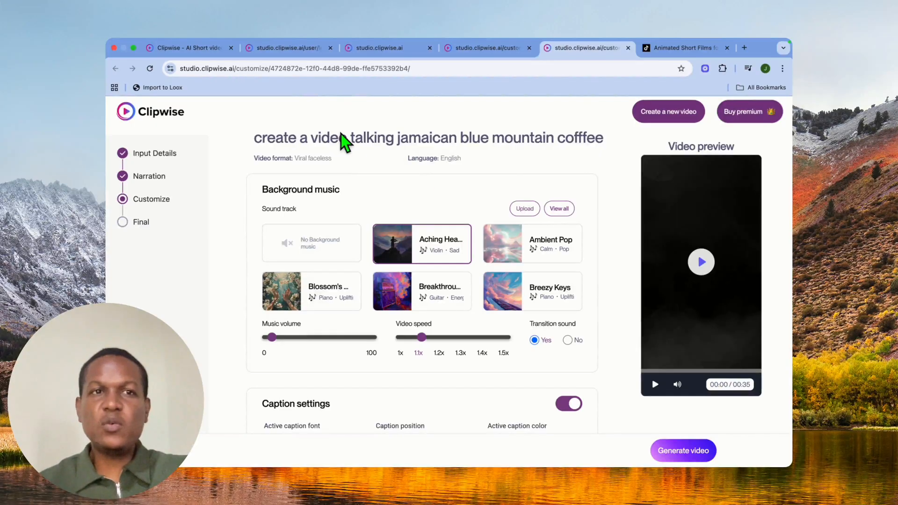
{"action": "left_click", "coordinate": [193, 48]}
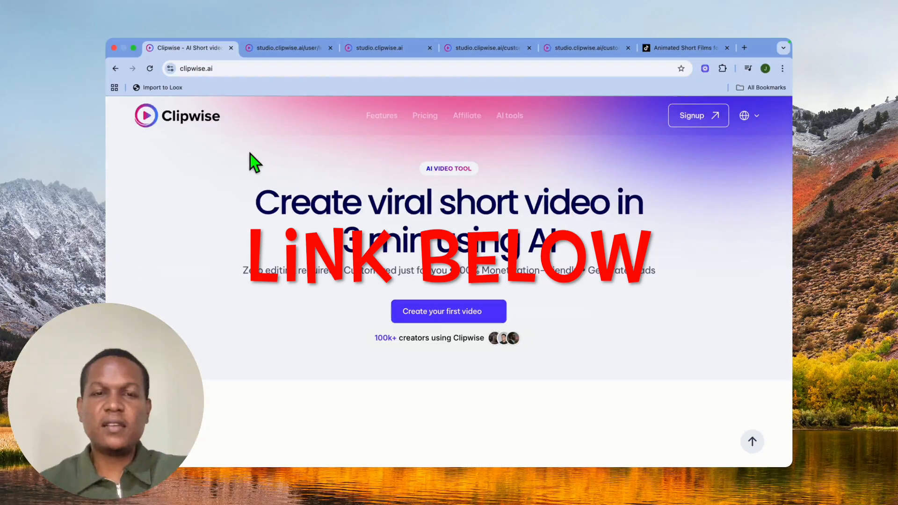
{"action": "scroll", "coordinate": [250, 153], "scroll_direction": "down", "scroll_amount": 3}
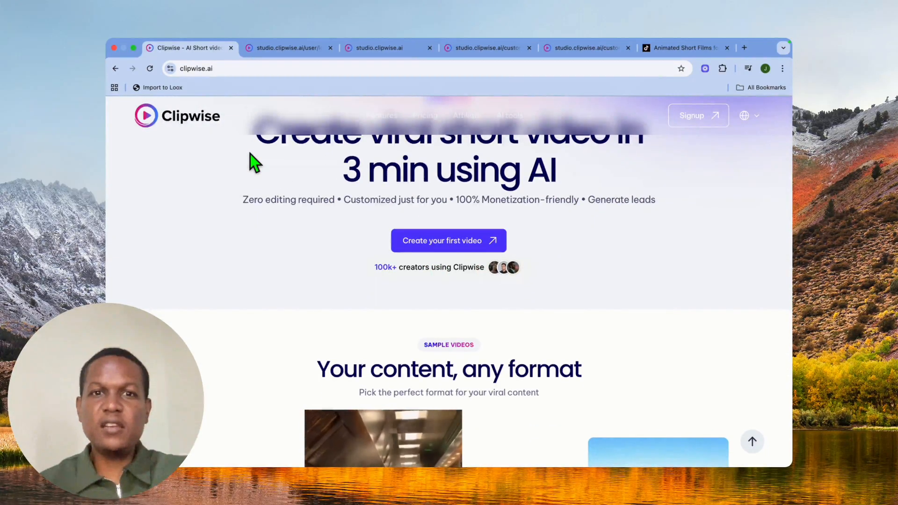
{"action": "scroll", "coordinate": [250, 154], "scroll_direction": "down", "scroll_amount": 1}
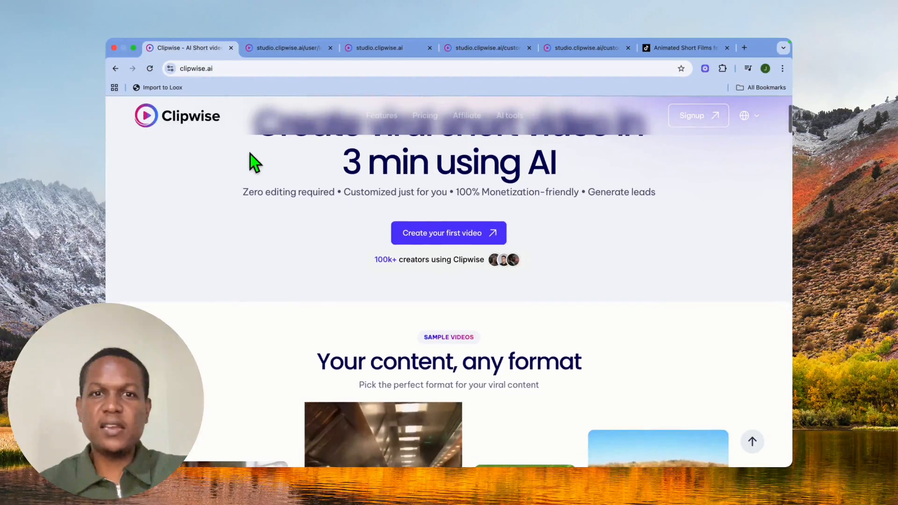
{"action": "scroll", "coordinate": [250, 154], "scroll_direction": "down", "scroll_amount": 1}
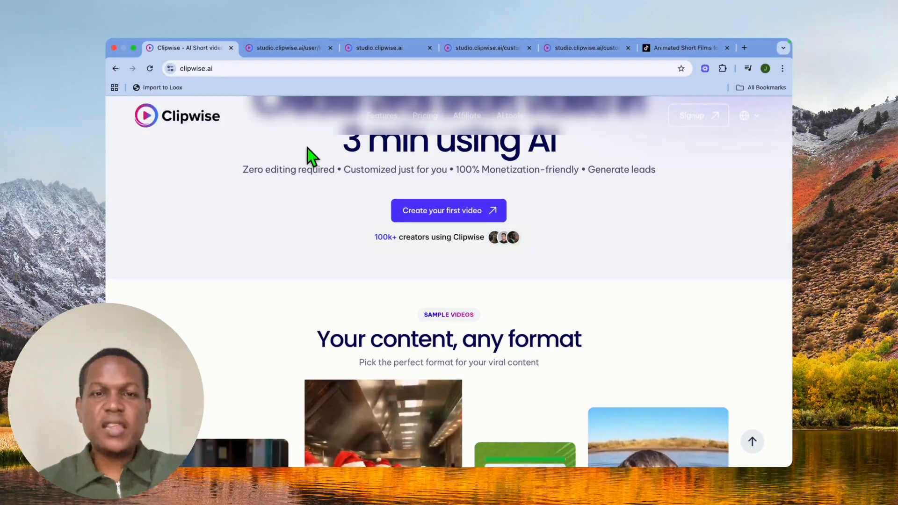
Look at the sign-in page and open the studio dashboard with the Viral faceless prompt "3 most beautiful places in valencia"
{"action": "left_click", "coordinate": [285, 46]}
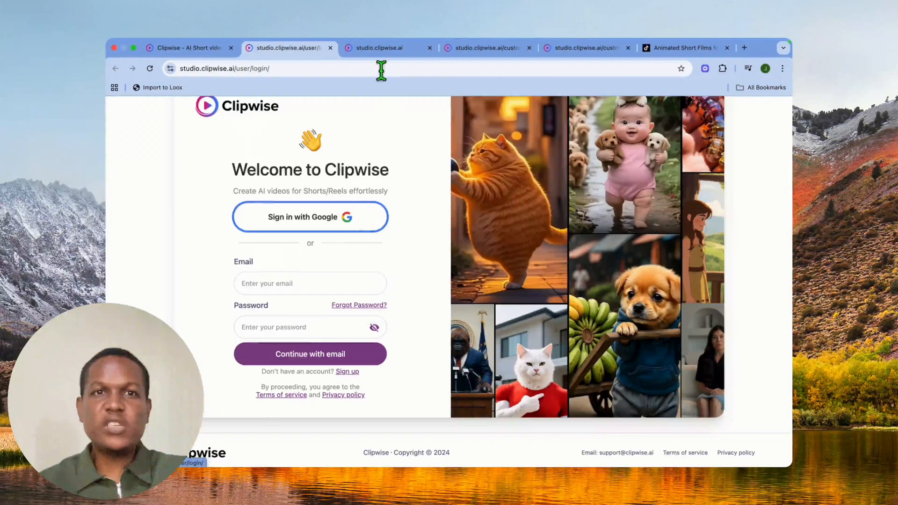
{"action": "left_click", "coordinate": [381, 54]}
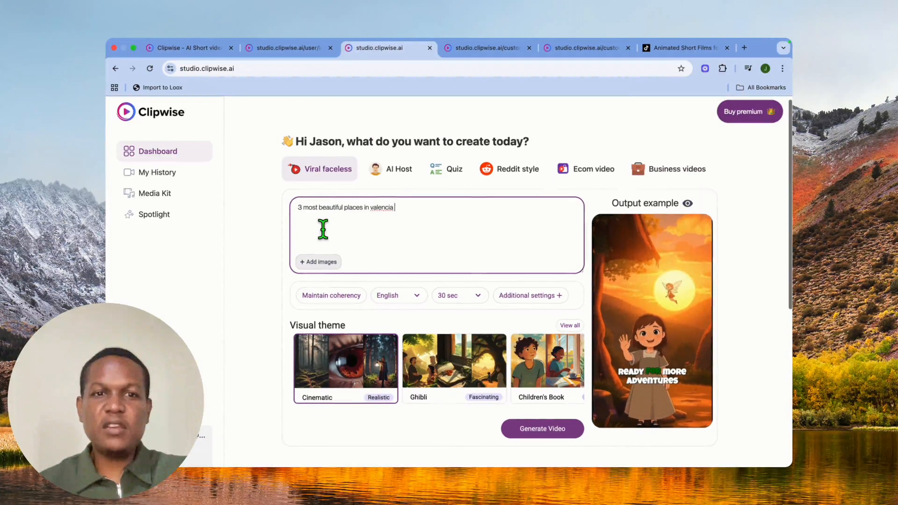
{"action": "scroll", "coordinate": [397, 238], "scroll_direction": "down", "scroll_amount": 1}
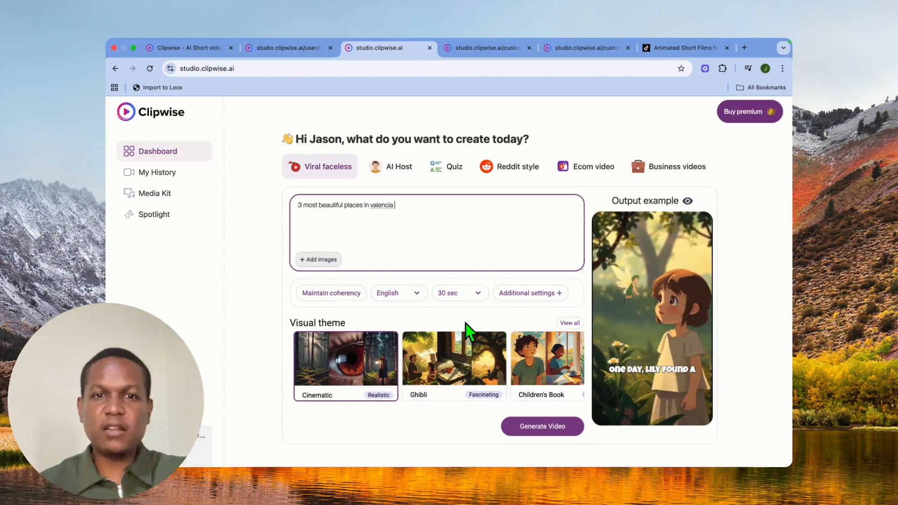
Choose the Documentary Style visual theme from the full theme list and generate the video script from the Valencia prompt
{"action": "left_click", "coordinate": [568, 325]}
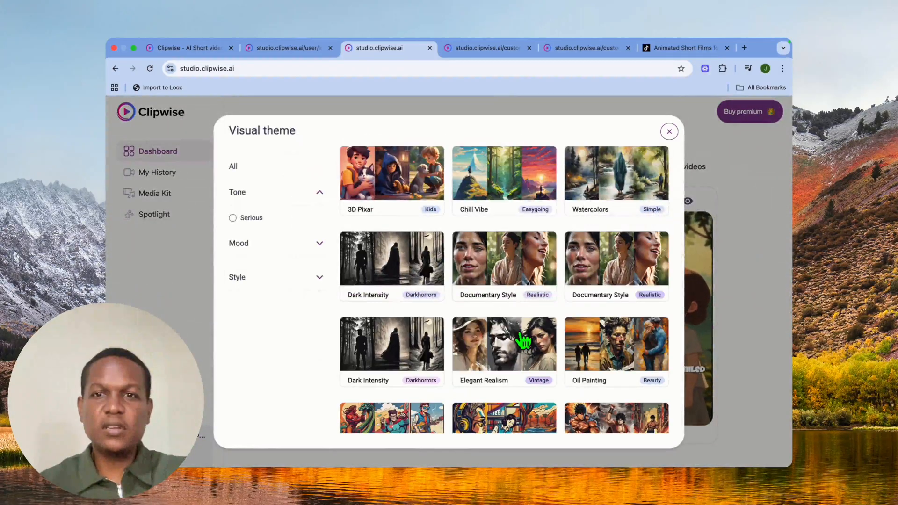
{"action": "scroll", "coordinate": [524, 341], "scroll_direction": "down", "scroll_amount": 3}
{"action": "scroll", "coordinate": [524, 341], "scroll_direction": "up", "scroll_amount": 3}
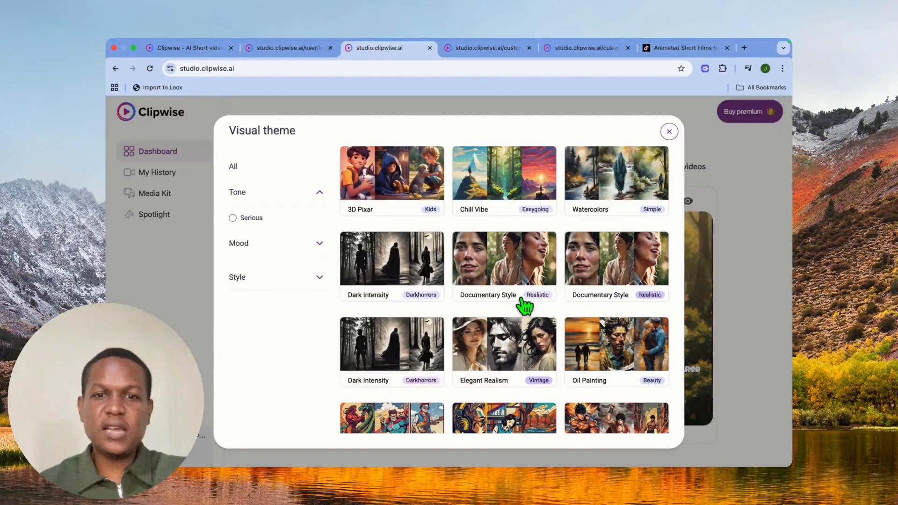
{"action": "scroll", "coordinate": [525, 307], "scroll_direction": "down", "scroll_amount": 3}
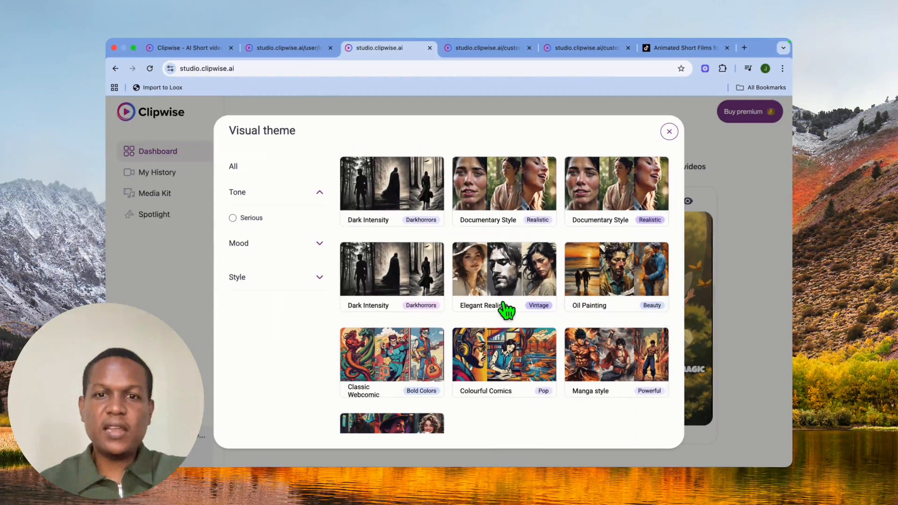
{"action": "scroll", "coordinate": [556, 290], "scroll_direction": "up", "scroll_amount": 3}
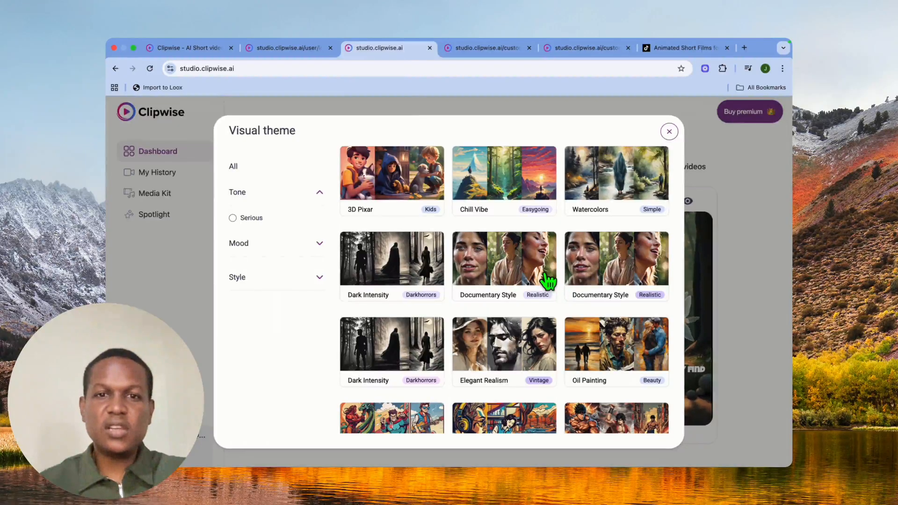
{"action": "left_click", "coordinate": [538, 276]}
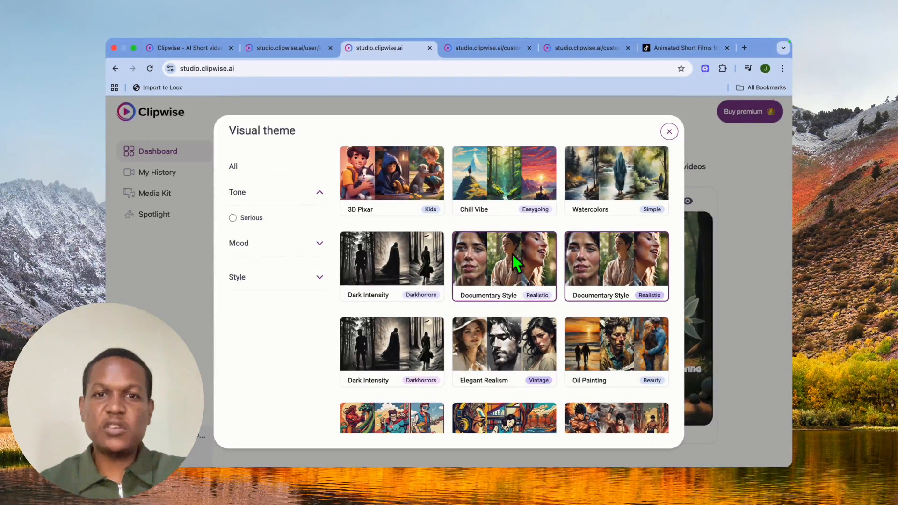
{"action": "left_click", "coordinate": [668, 134]}
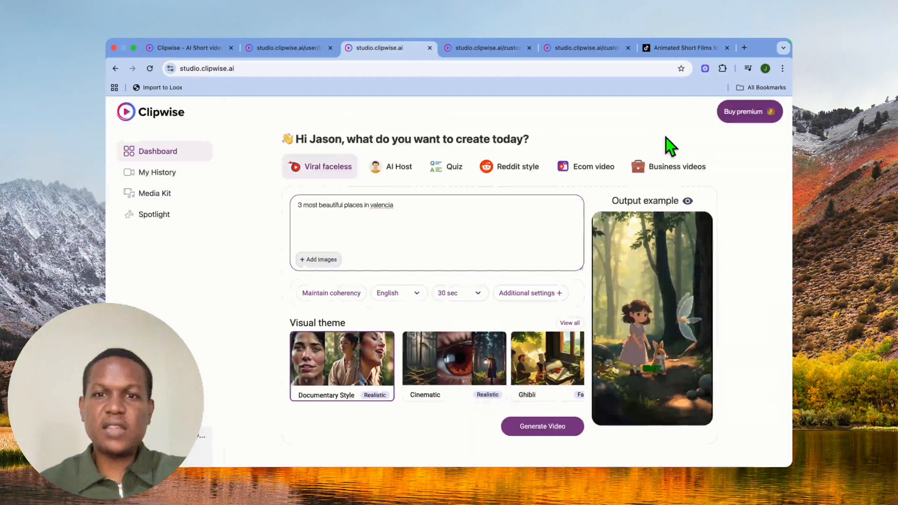
{"action": "scroll", "coordinate": [557, 365], "scroll_direction": "down", "scroll_amount": 3}
{"action": "left_click", "coordinate": [555, 347]}
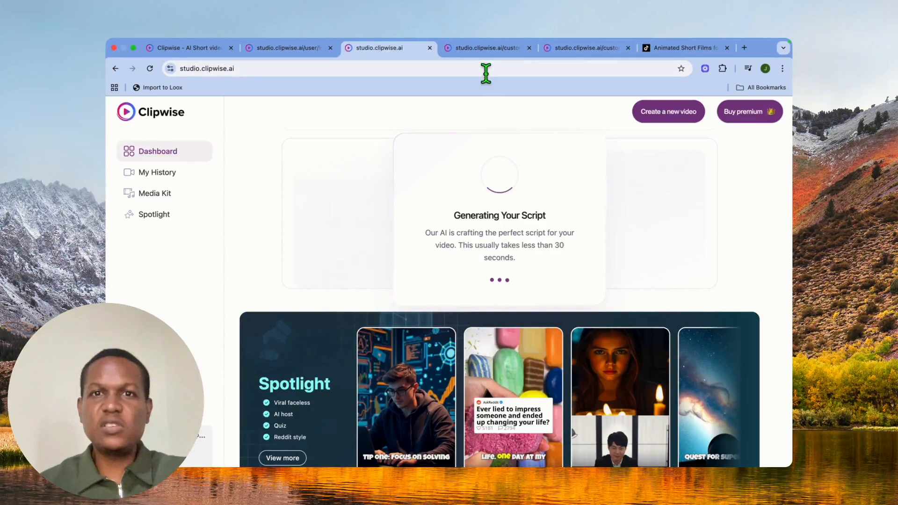
Play and stop the preview of the "7 most beautiful places in the world" video
{"action": "left_click", "coordinate": [489, 48]}
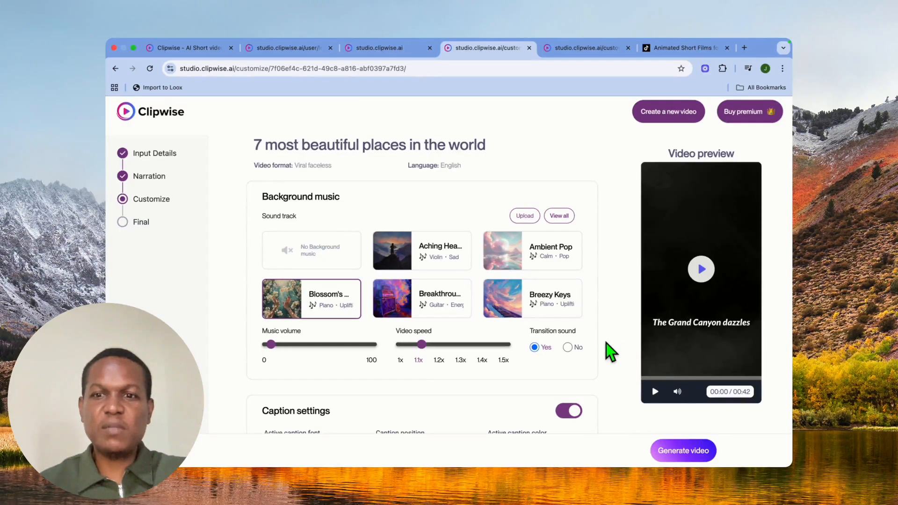
{"action": "left_click", "coordinate": [655, 391]}
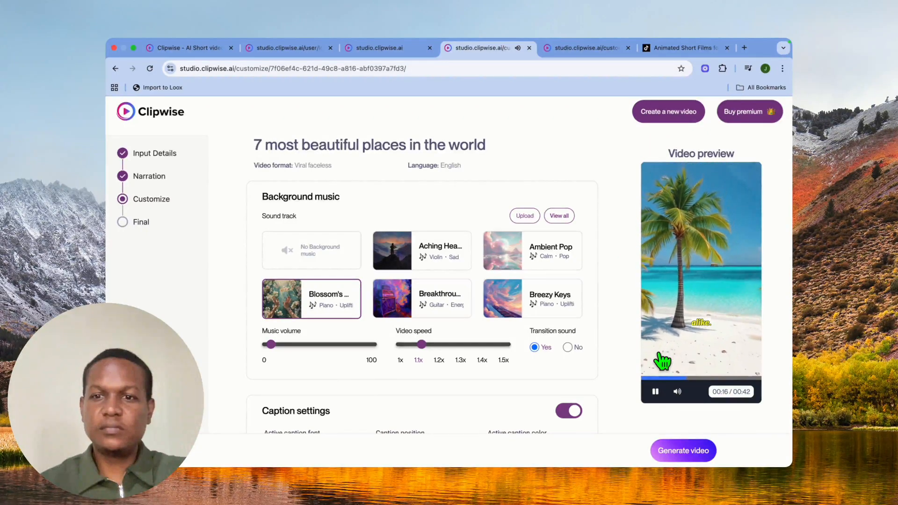
{"action": "left_click", "coordinate": [655, 392]}
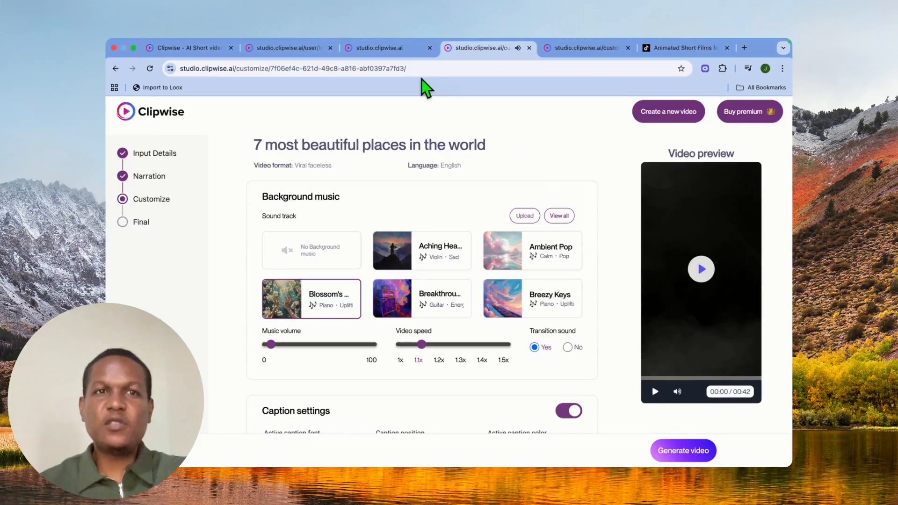
Review the visual descriptions and audio scripts of the generated Valencia script's scenes
{"action": "left_click", "coordinate": [392, 56]}
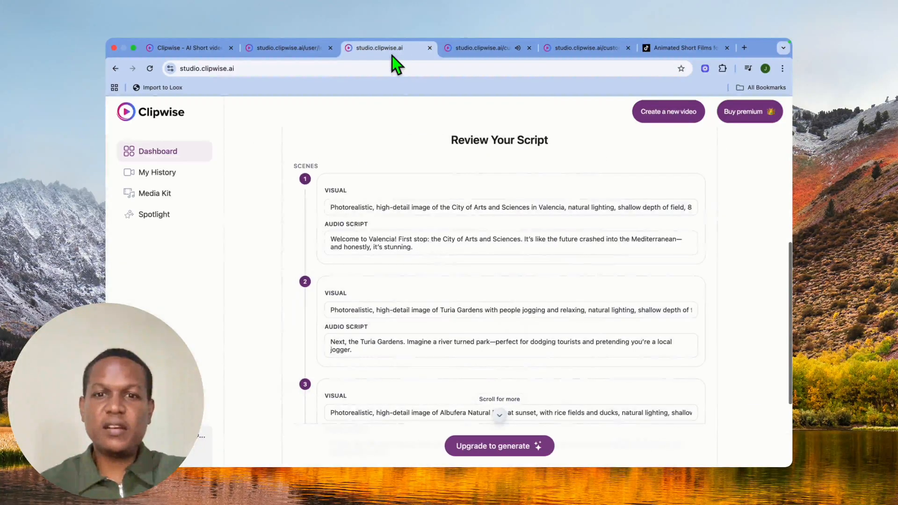
{"action": "left_click", "coordinate": [567, 208]}
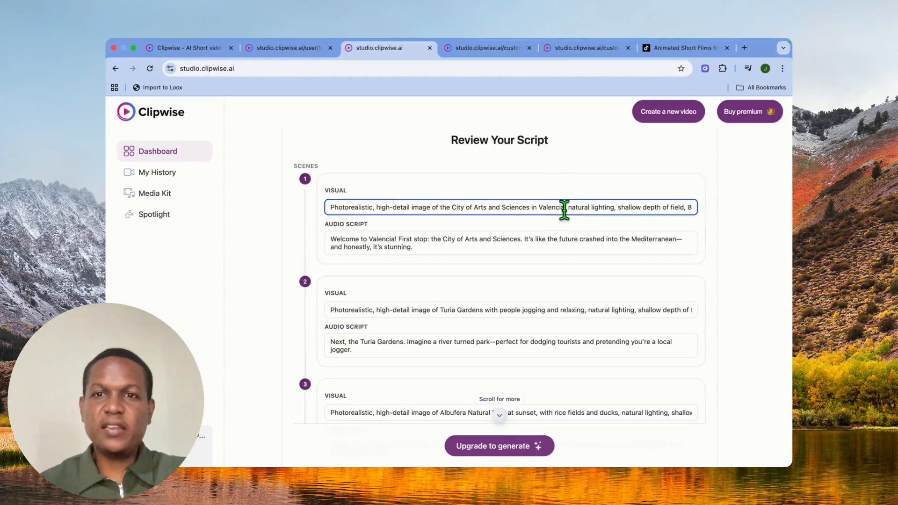
{"action": "left_click", "coordinate": [567, 252]}
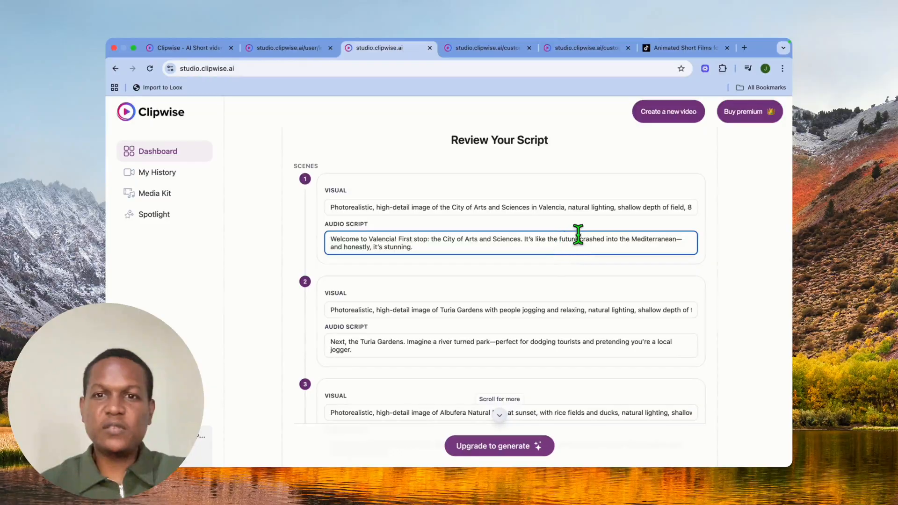
{"action": "scroll", "coordinate": [576, 246], "scroll_direction": "down", "scroll_amount": 3}
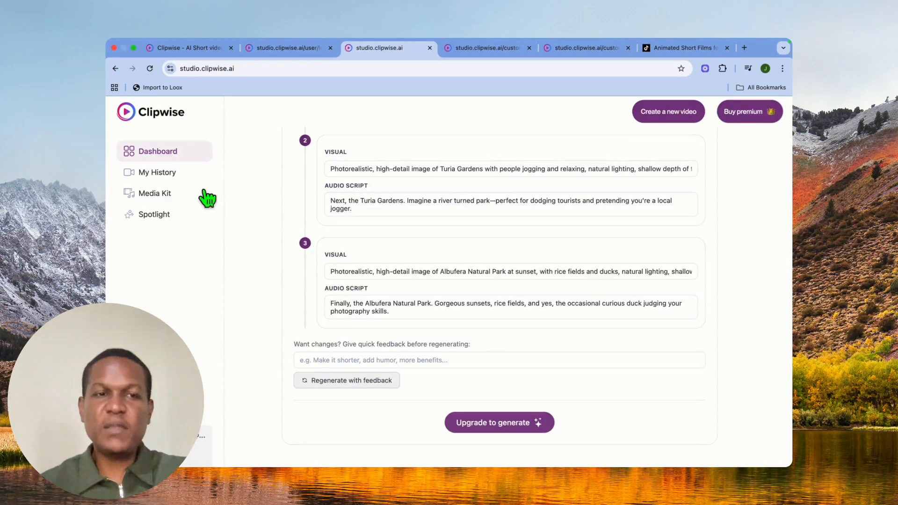
Open the "3 most beautiful places in valencia" draft from the video history and review its narrator voices and scene scripts
{"action": "left_click", "coordinate": [141, 173]}
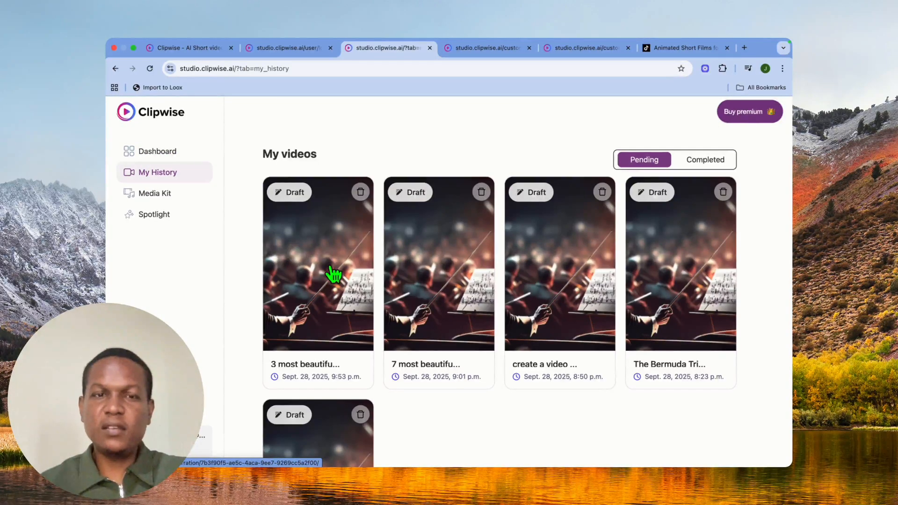
{"action": "left_click", "coordinate": [314, 242]}
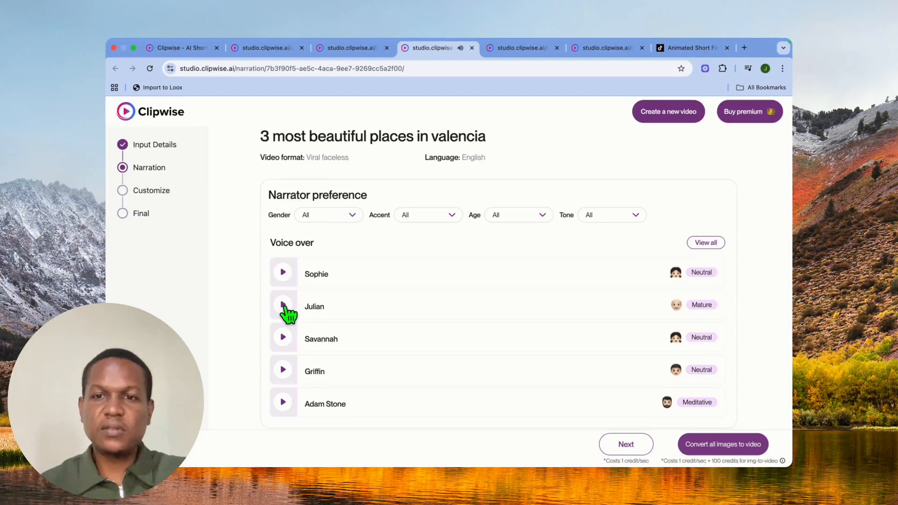
{"action": "scroll", "coordinate": [357, 345], "scroll_direction": "down", "scroll_amount": 5}
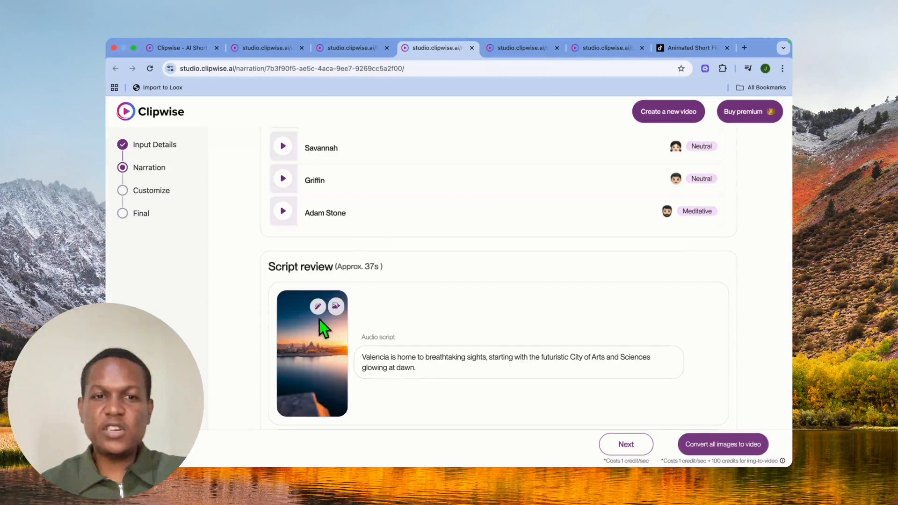
{"action": "scroll", "coordinate": [323, 346], "scroll_direction": "down", "scroll_amount": 15}
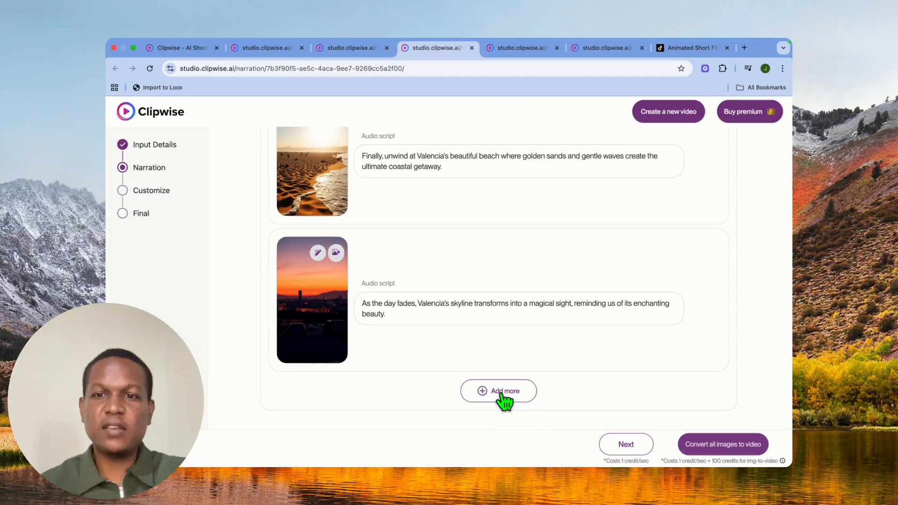
Try to convert all scene images to video, and continue to the Customize stage without converting them
{"action": "left_click", "coordinate": [719, 450]}
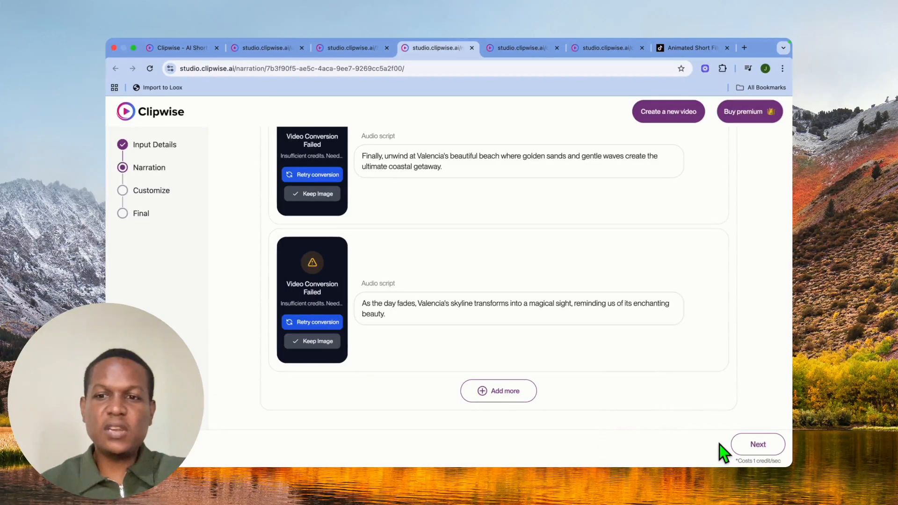
{"action": "left_click", "coordinate": [754, 444]}
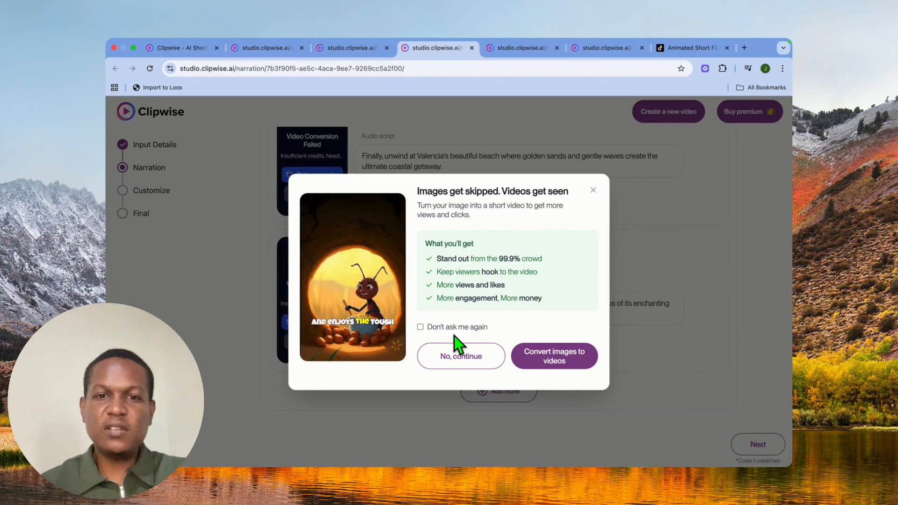
{"action": "left_click", "coordinate": [457, 360]}
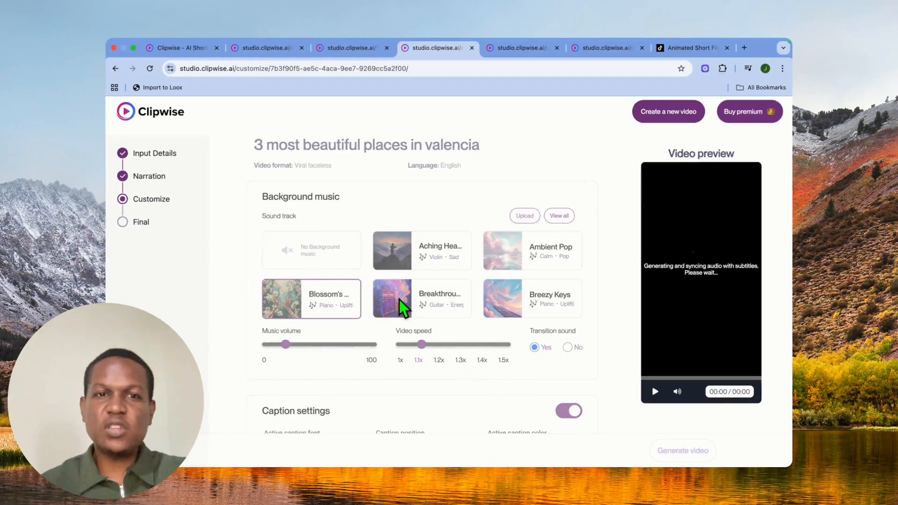
Play back the Valencia video preview and request generation of the final video
{"action": "scroll", "coordinate": [417, 304], "scroll_direction": "down", "scroll_amount": 6}
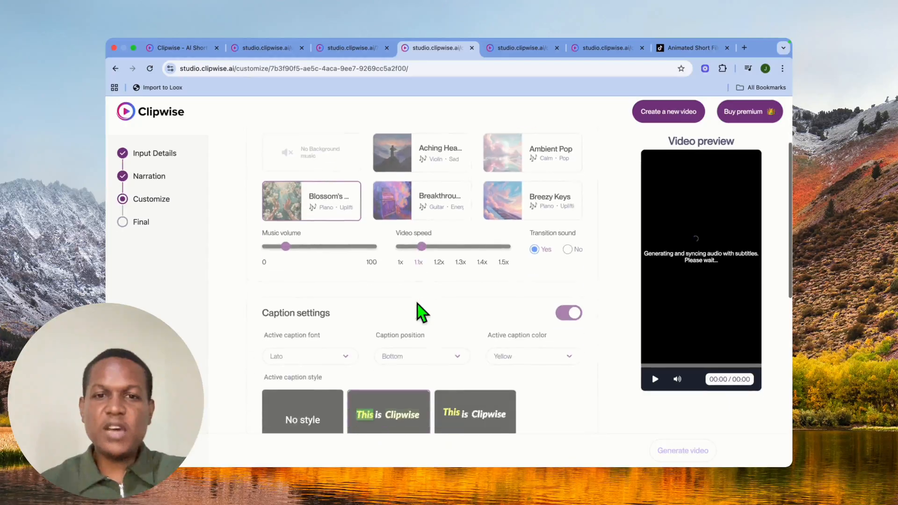
{"action": "scroll", "coordinate": [418, 304], "scroll_direction": "down", "scroll_amount": 4}
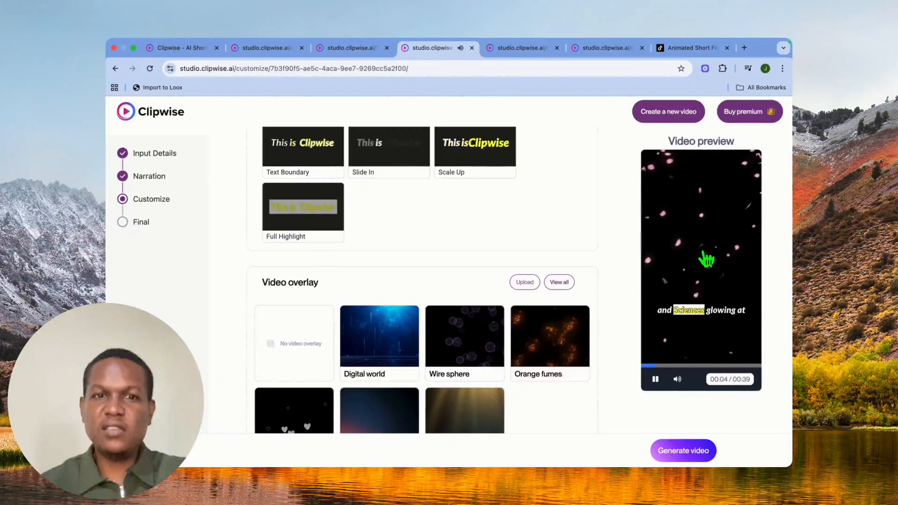
{"action": "left_click", "coordinate": [655, 379]}
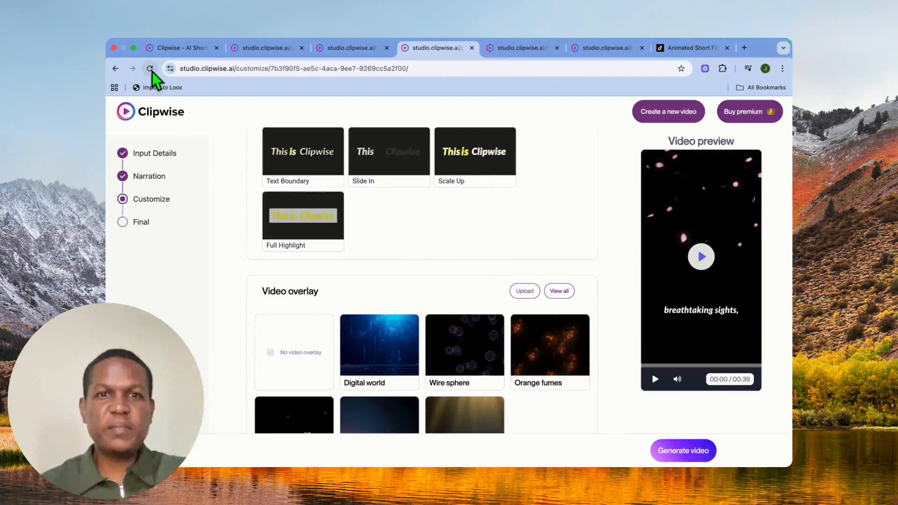
{"action": "left_click", "coordinate": [656, 379]}
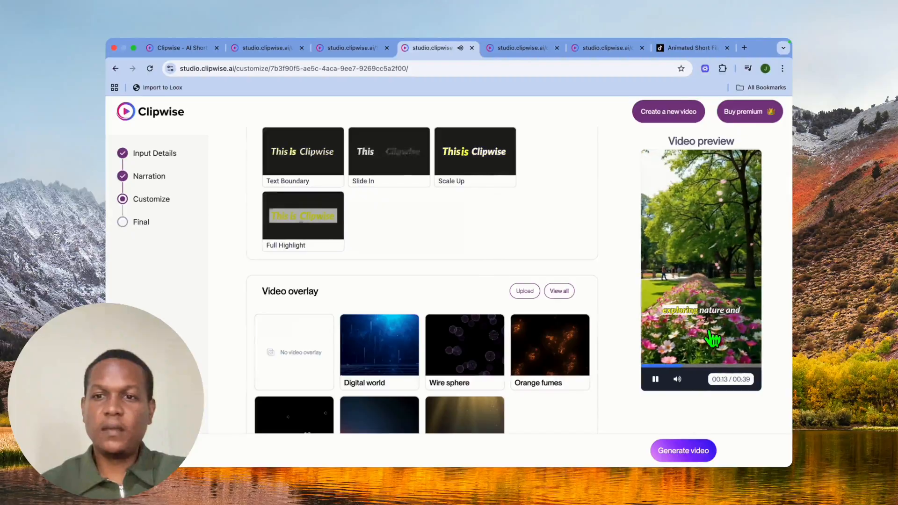
{"action": "left_click", "coordinate": [655, 379]}
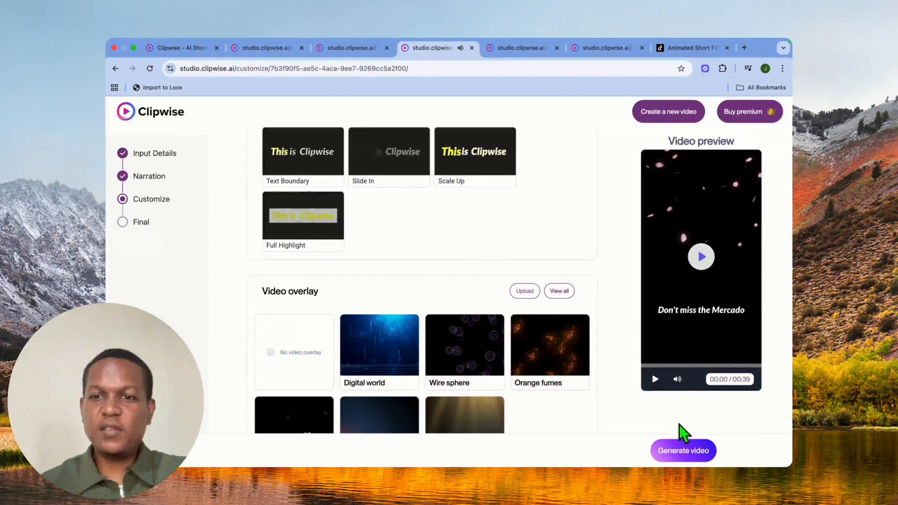
{"action": "left_click", "coordinate": [684, 451]}
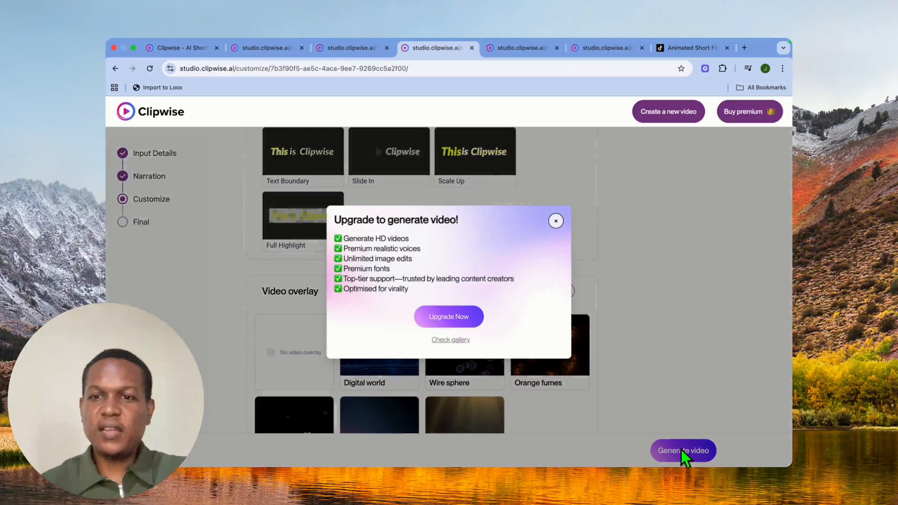
Open the upgrade pricing page and compare the monthly prices and features of the Starter, Creator and Business plans
{"action": "left_click", "coordinate": [470, 322]}
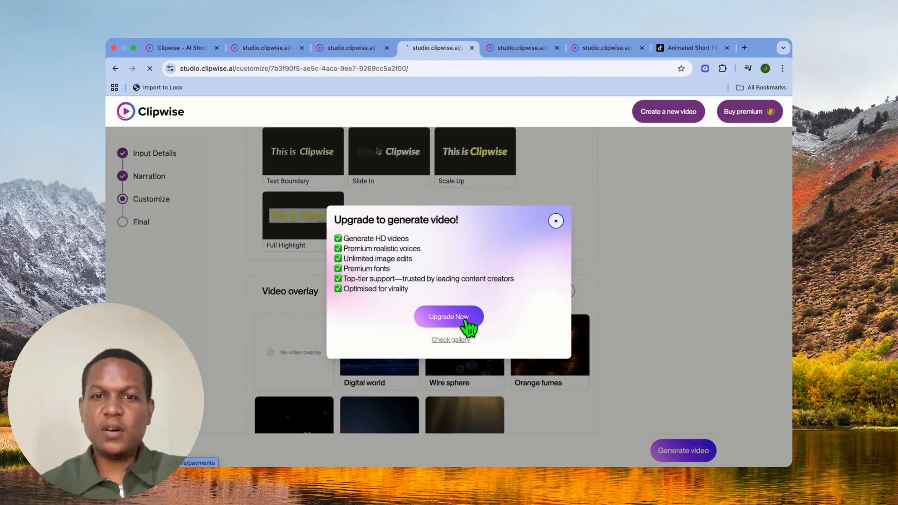
{"action": "scroll", "coordinate": [465, 322], "scroll_direction": "down", "scroll_amount": 5}
{"action": "scroll", "coordinate": [259, 262], "scroll_direction": "down", "scroll_amount": 2}
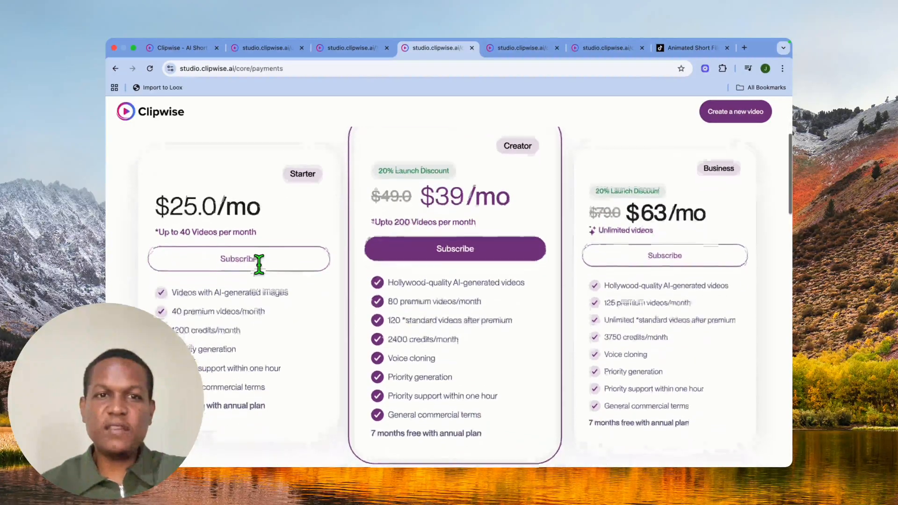
{"action": "scroll", "coordinate": [261, 273], "scroll_direction": "up", "scroll_amount": 5}
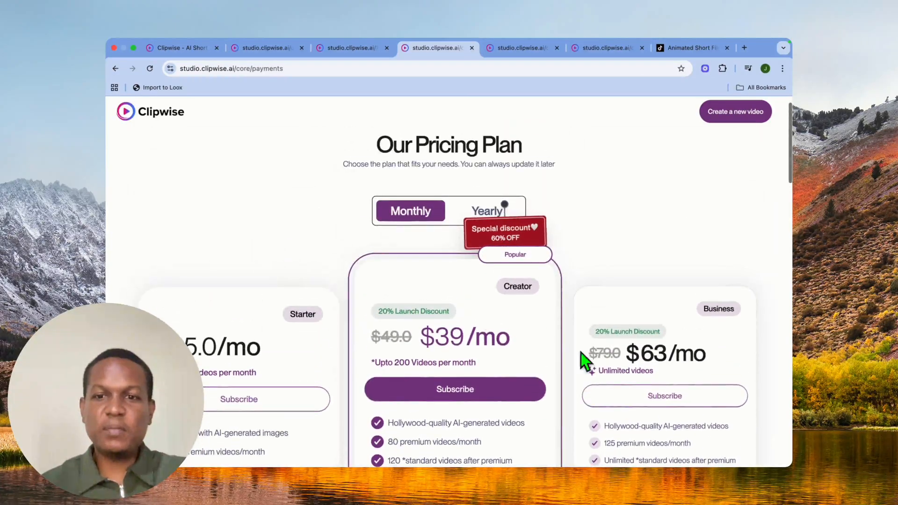
{"action": "scroll", "coordinate": [504, 387], "scroll_direction": "down", "scroll_amount": 4}
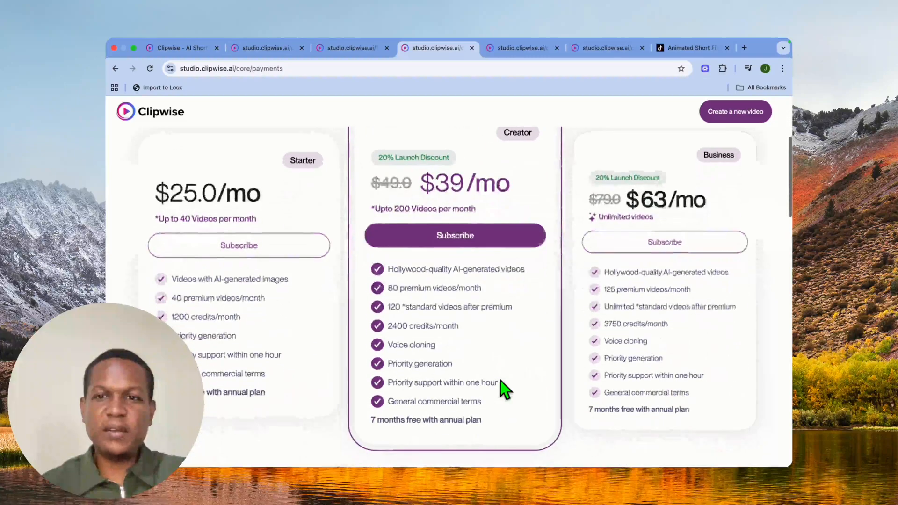
{"action": "scroll", "coordinate": [536, 332], "scroll_direction": "down", "scroll_amount": 2}
{"action": "scroll", "coordinate": [536, 333], "scroll_direction": "up", "scroll_amount": 4}
{"action": "scroll", "coordinate": [537, 332], "scroll_direction": "up", "scroll_amount": 2}
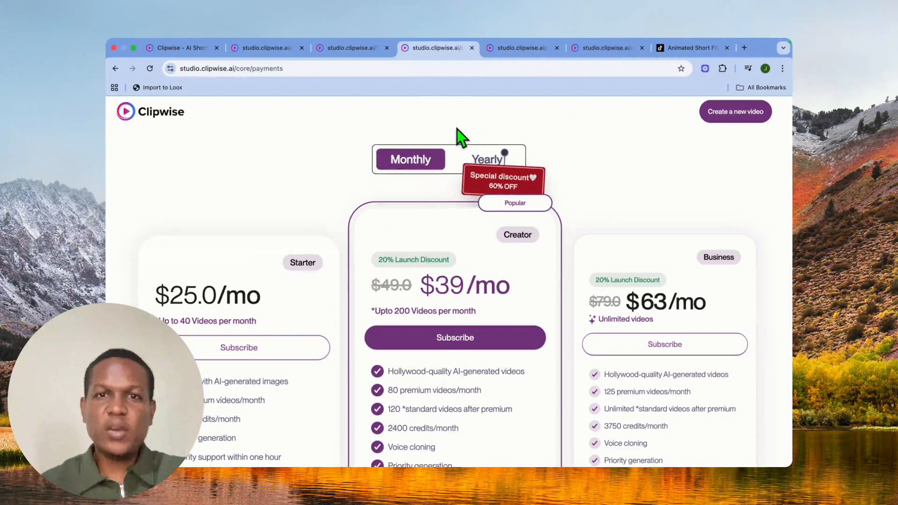
Switch the pricing plans to yearly billing and review the prices and included features of the three plans
{"action": "left_click", "coordinate": [474, 162]}
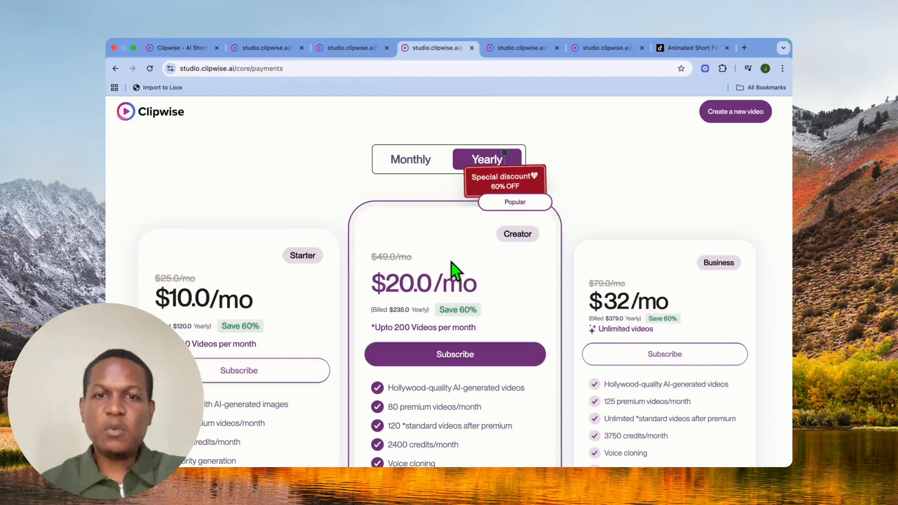
{"action": "scroll", "coordinate": [451, 263], "scroll_direction": "down", "scroll_amount": 3}
{"action": "scroll", "coordinate": [451, 262], "scroll_direction": "down", "scroll_amount": 1}
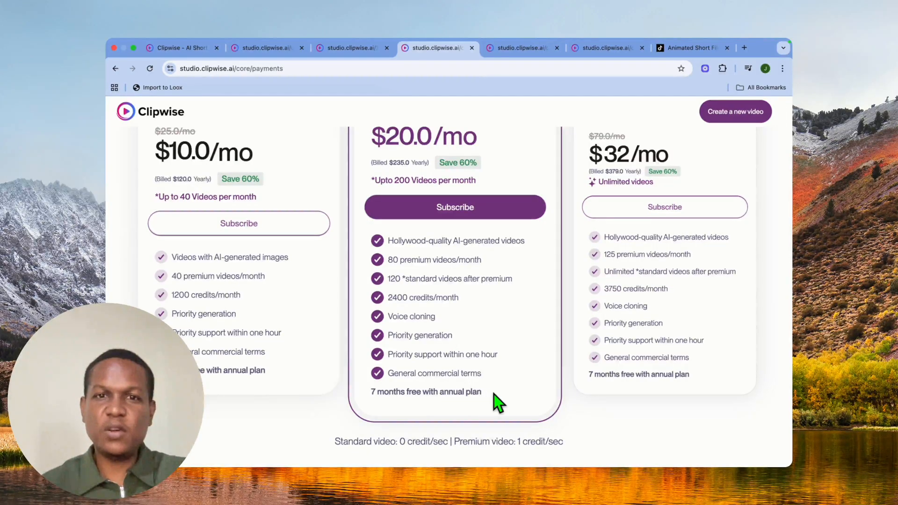
{"action": "scroll", "coordinate": [494, 395], "scroll_direction": "up", "scroll_amount": 3}
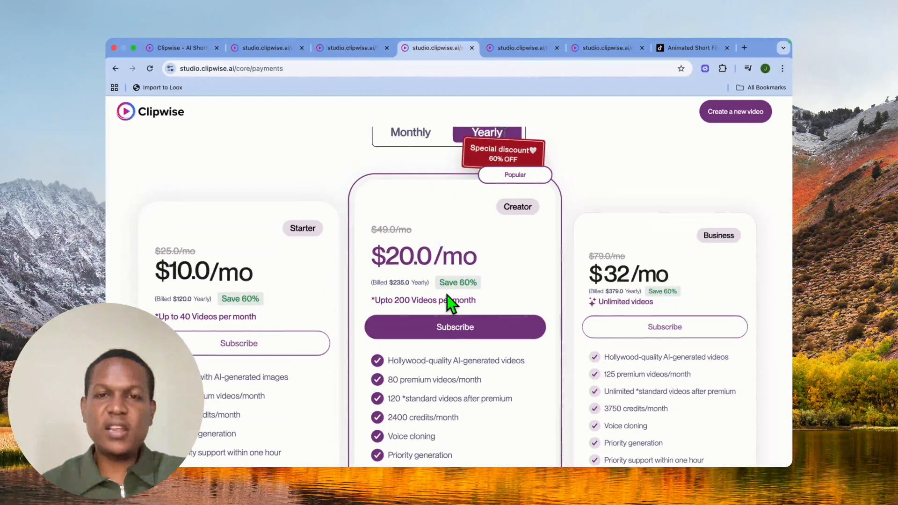